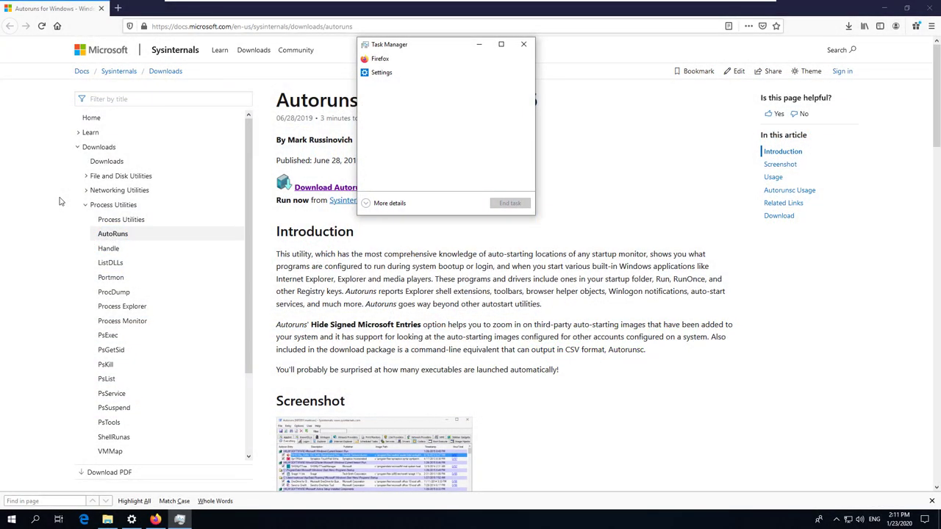
- Expand Task Manager to its detailed view and sort the startup programs by startup impact, highest first
left_click(383, 203)
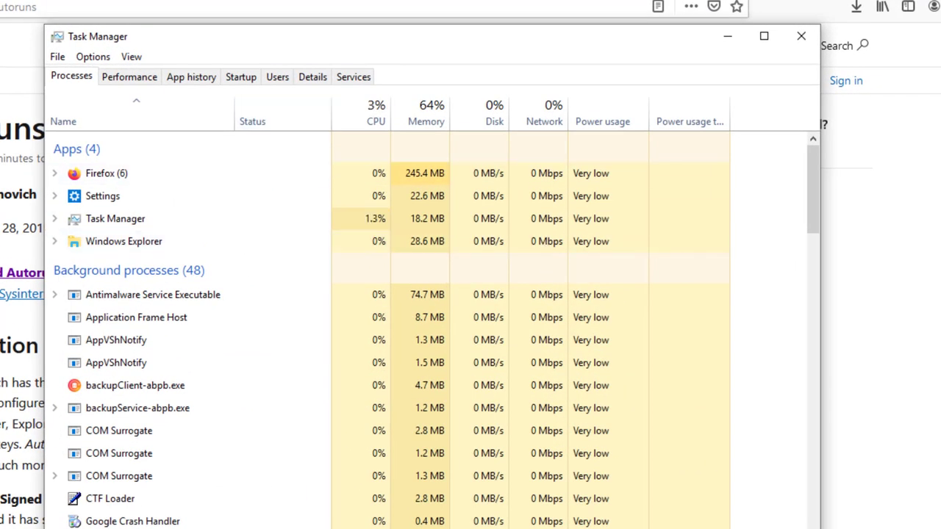
left_click(252, 82)
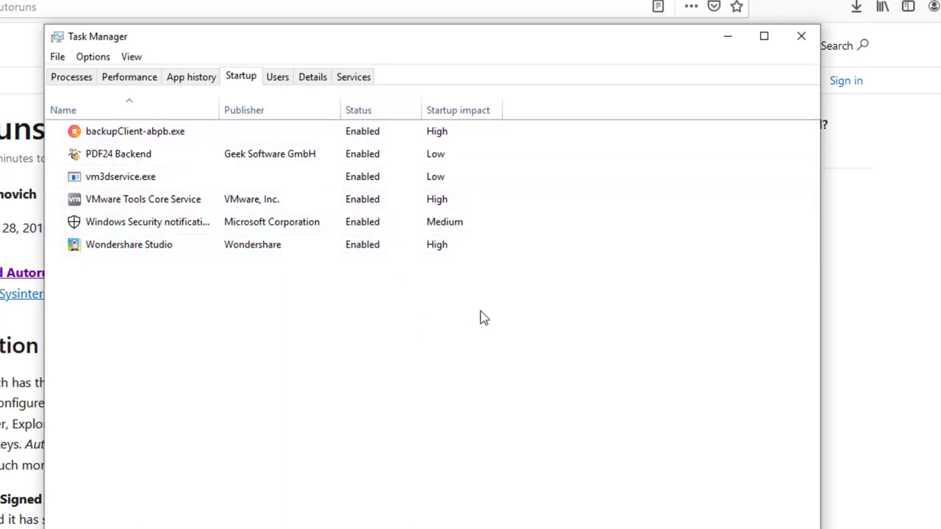
left_click(480, 114)
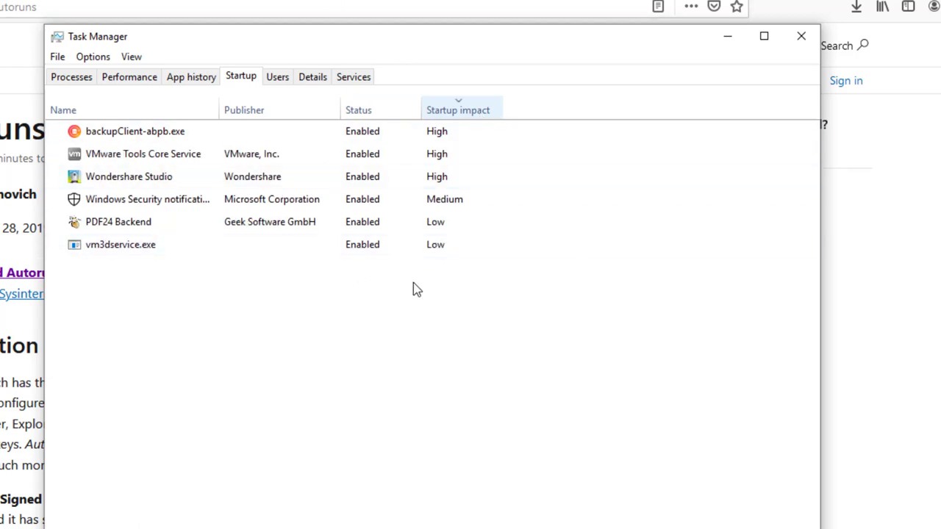
- View the actions available for the backupClient-abpb.exe startup entry without changing it, and close Task Manager
right_click(173, 135)
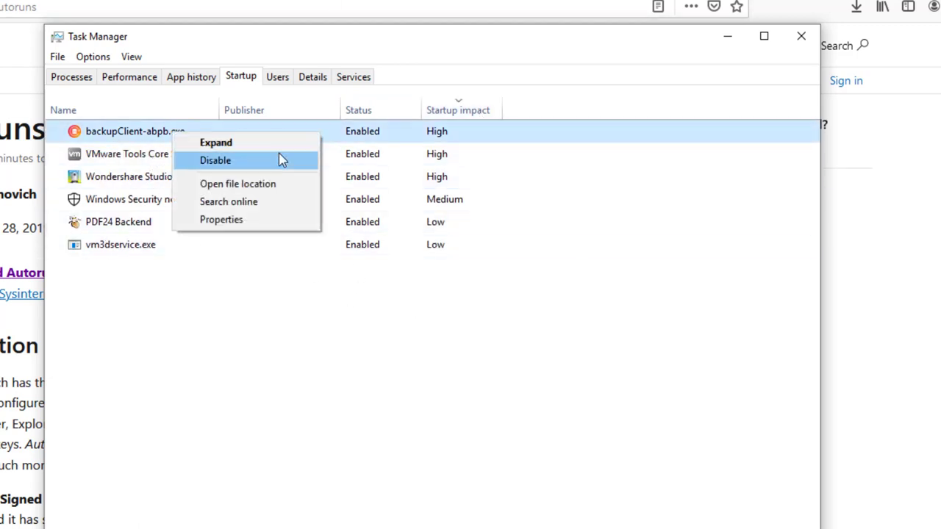
left_click(566, 382)
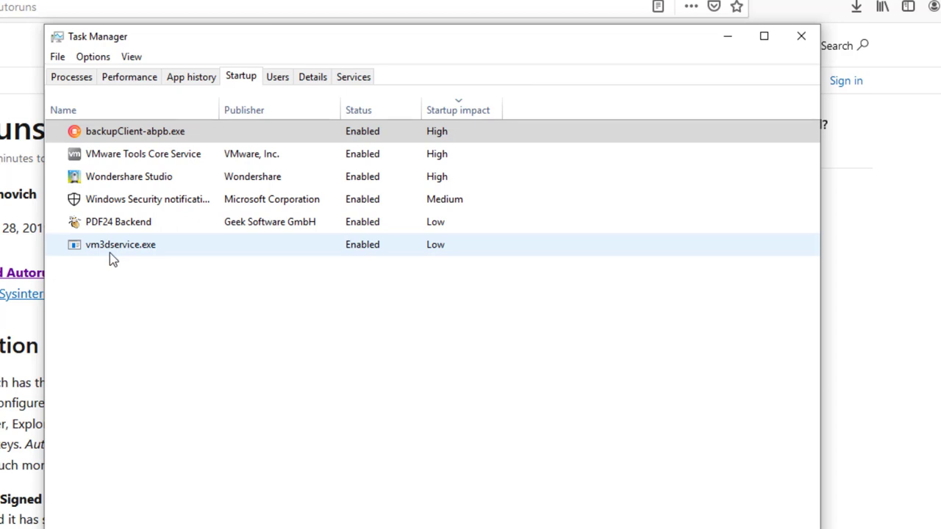
right_click(133, 136)
left_click(133, 136)
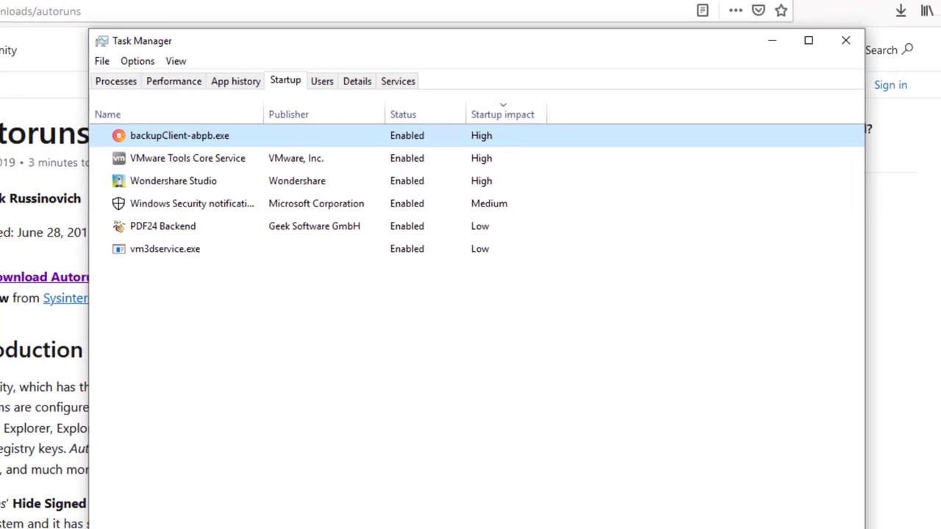
key("alt+F4")
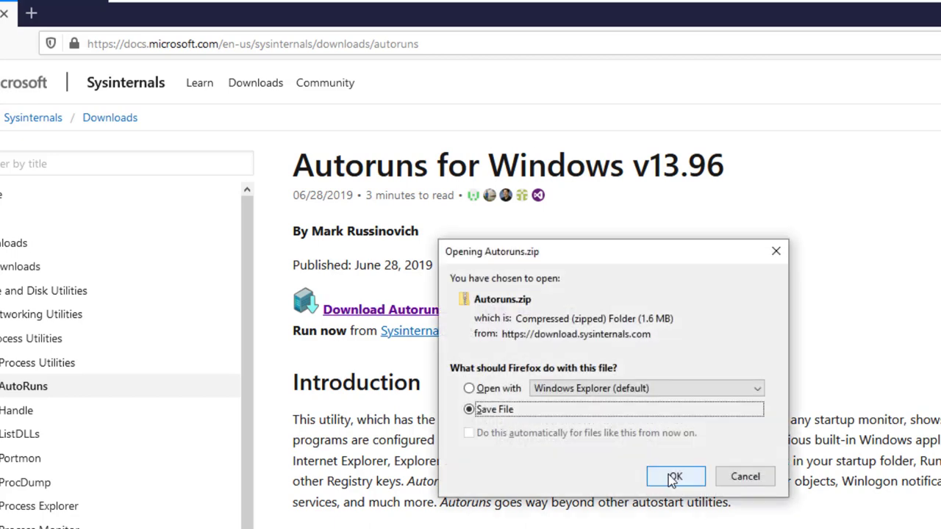
- Save the Autoruns.zip download and extract its contents directly into the Downloads folder
left_click(674, 477)
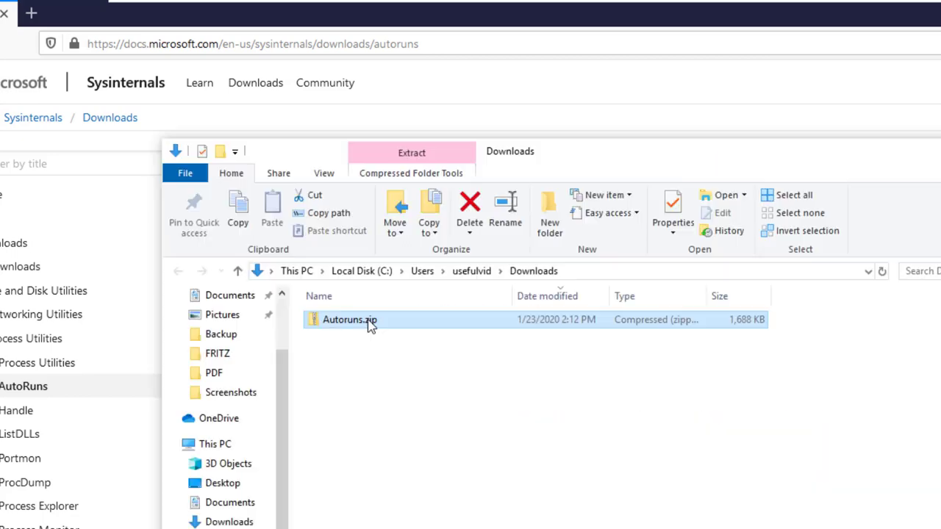
right_click(370, 324)
mouse_move(487, 408)
left_click(699, 463)
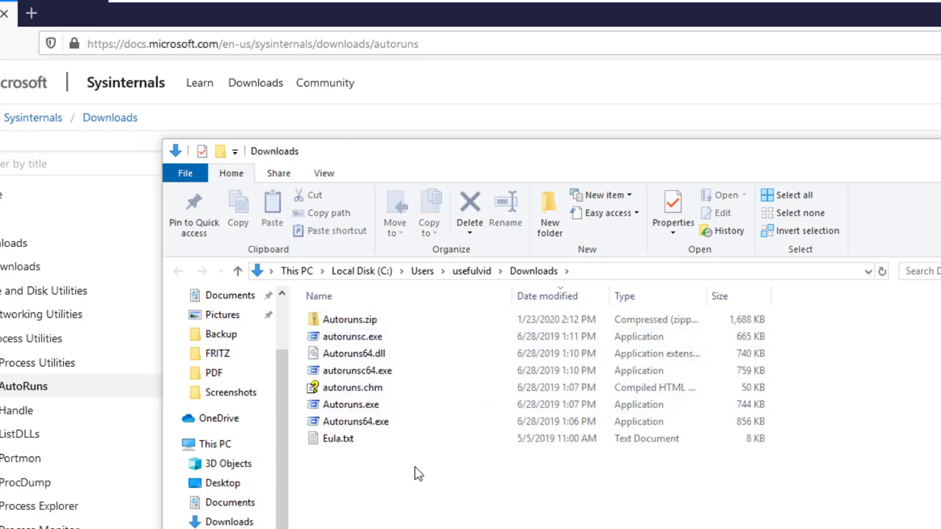
- Run the extracted Autoruns64.exe as administrator and approve the elevation request
right_click(384, 424)
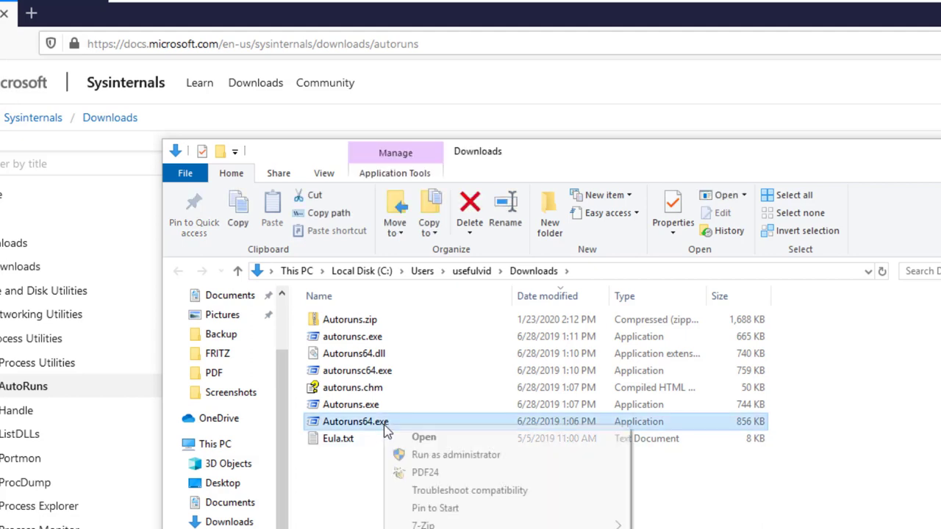
left_click(449, 454)
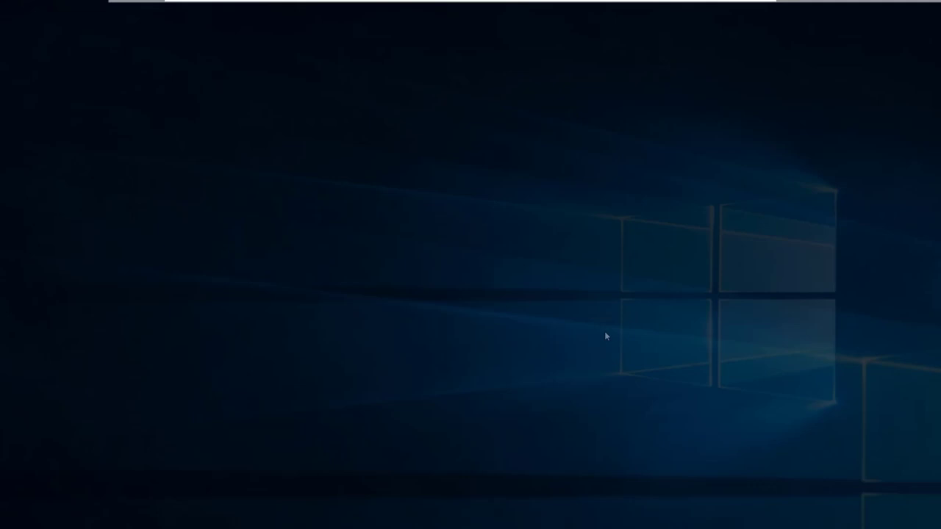
left_click(607, 336)
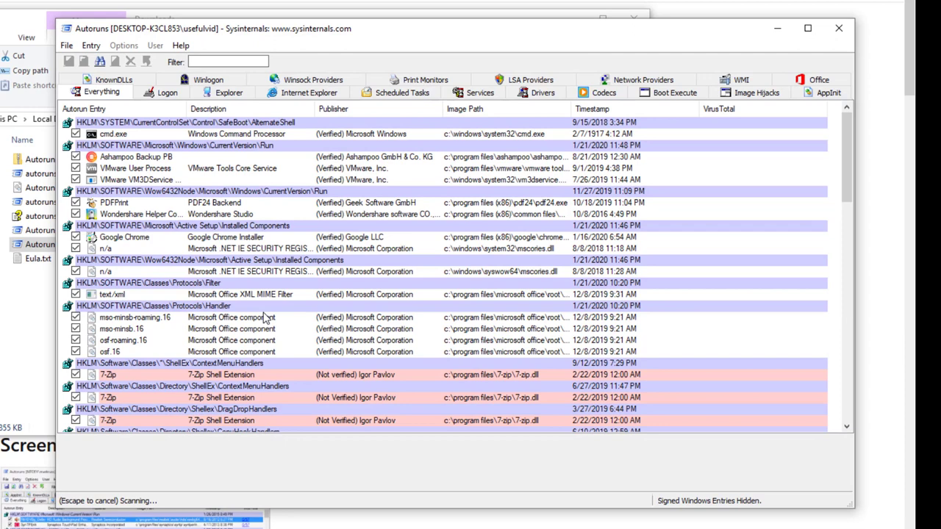
- Hide Microsoft entries in Autoruns and show only the Logon autorun entries
left_click(123, 45)
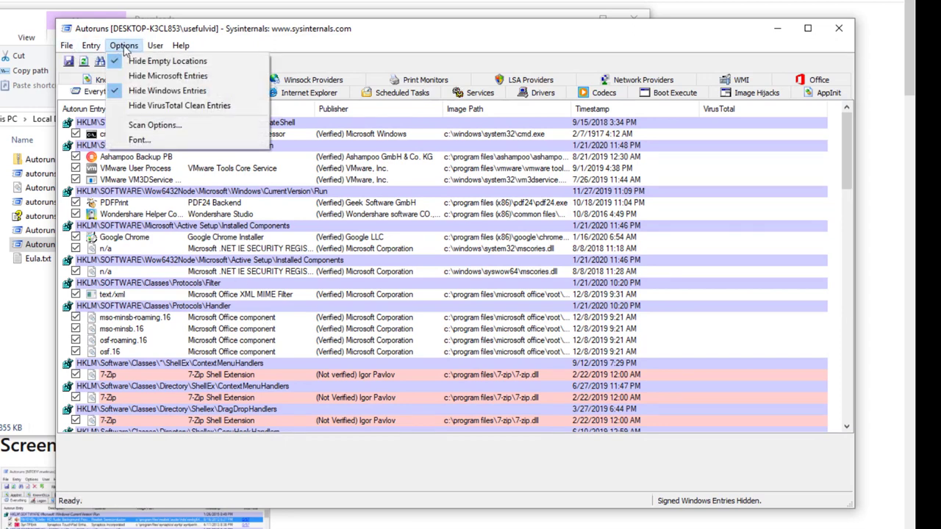
left_click(168, 76)
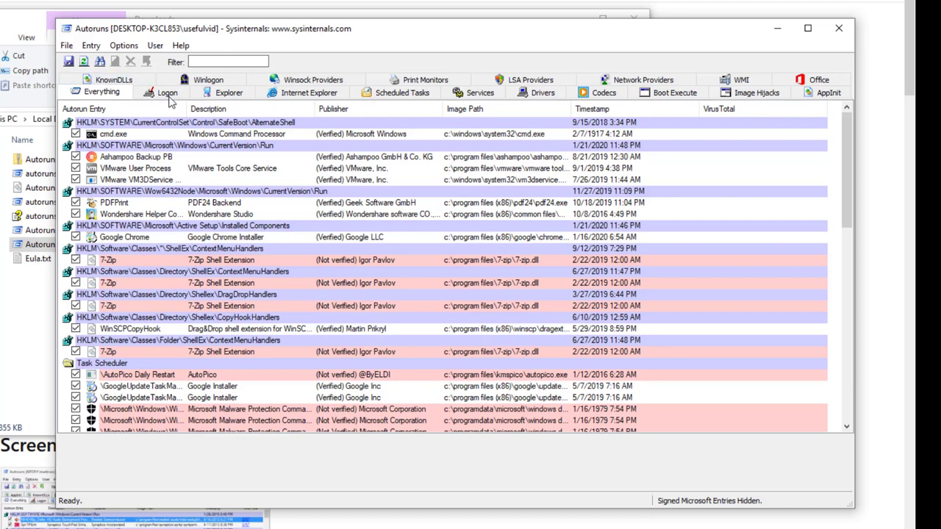
left_click(168, 93)
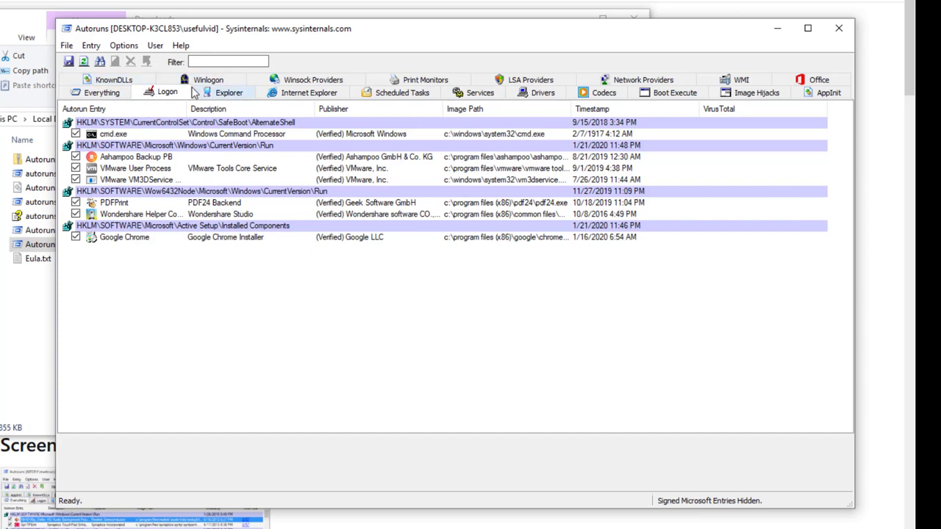
- Check the details of the Ashampoo Backup PB and Wondershare Helper Compact entries, and disable the Wondershare one
left_click(231, 156)
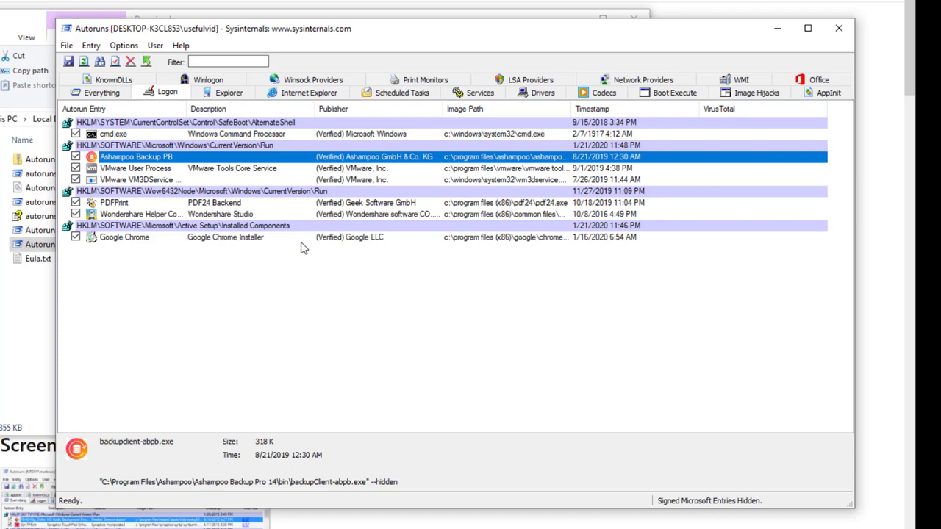
left_click(184, 214)
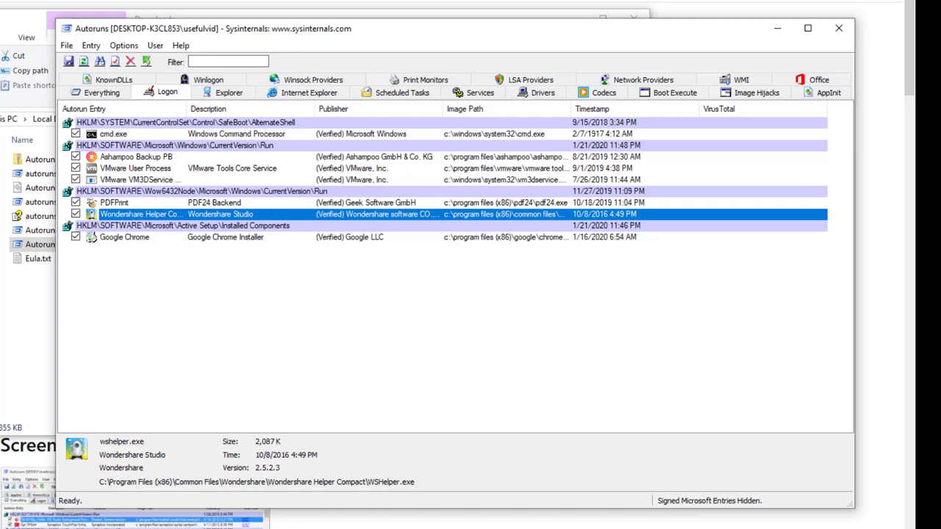
right_click(280, 213)
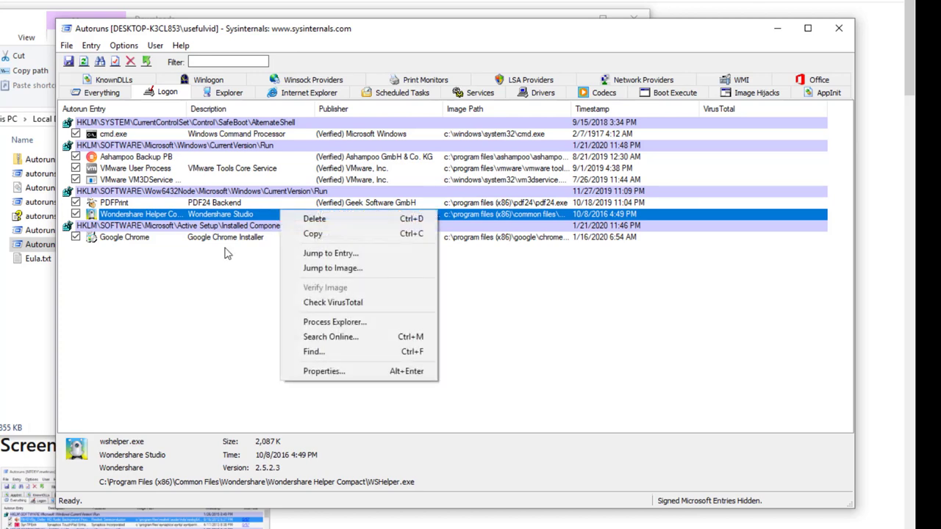
left_click(171, 293)
left_click(82, 217)
left_click(76, 214)
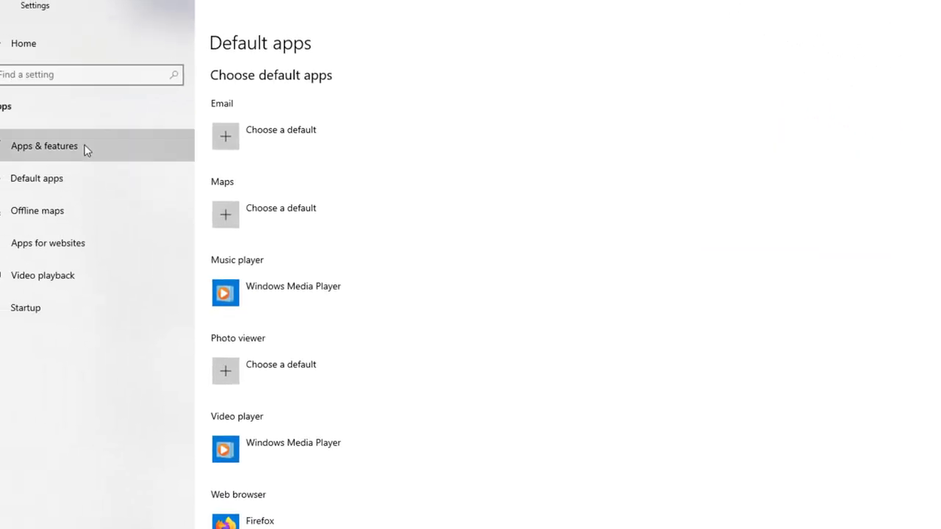
- Switch to Windows Settings and search the installed apps under Apps & features for "wonder"
left_click(84, 147)
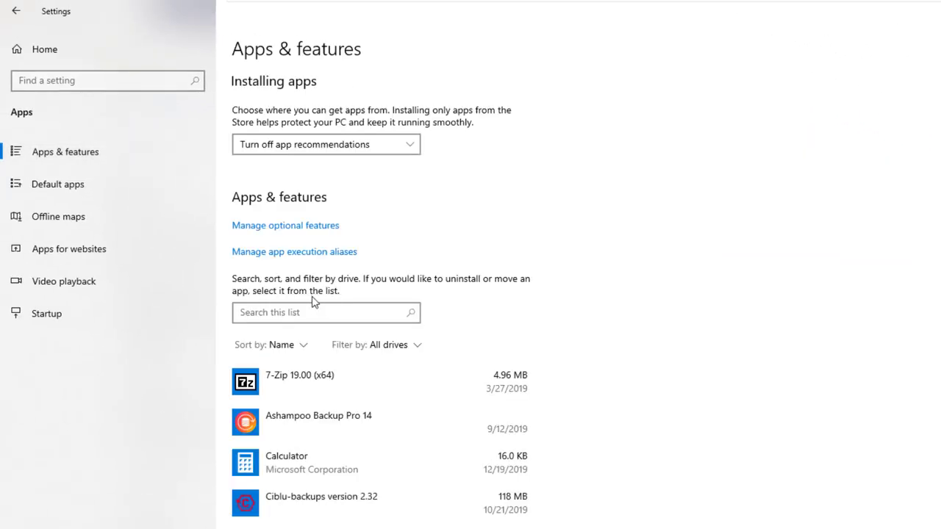
left_click(315, 316)
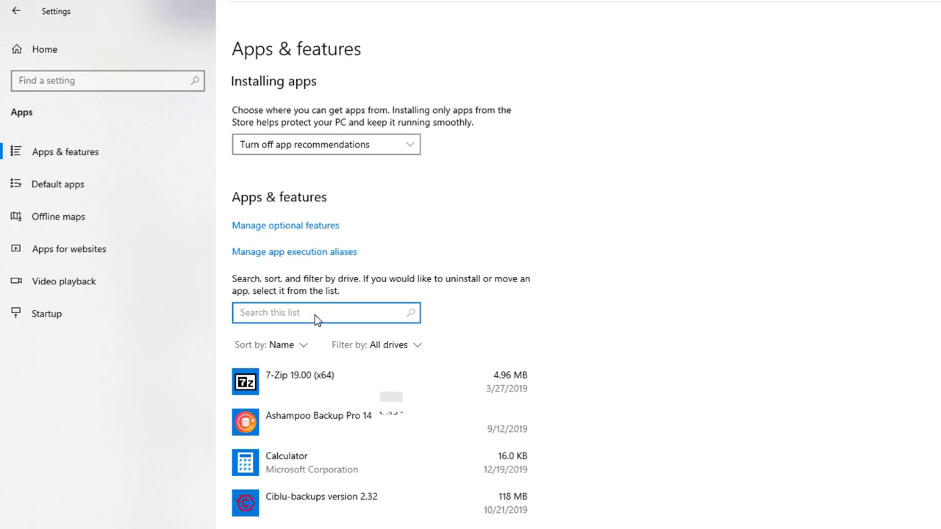
type("wonder")
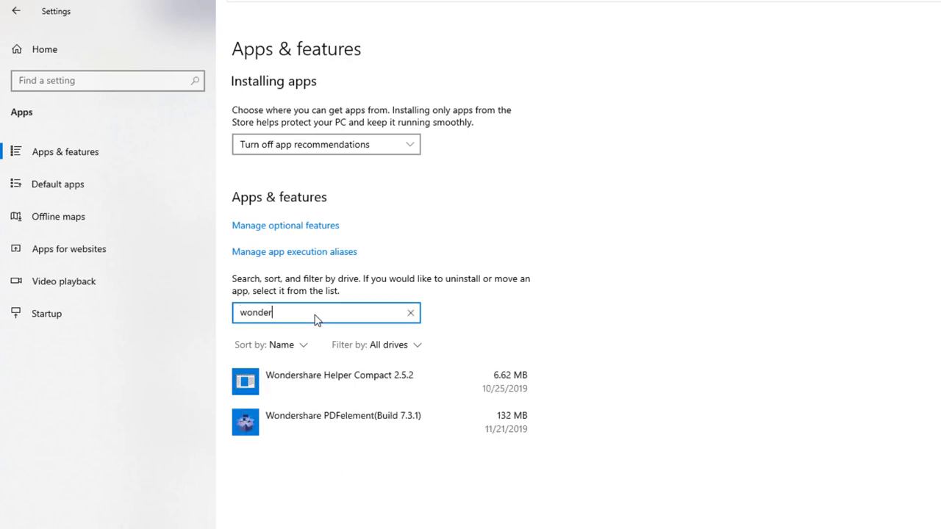
- Uninstall Wondershare Helper Compact 2.5.2 completely, approving the elevation request and the removal of all its components
left_click(382, 396)
left_click(501, 434)
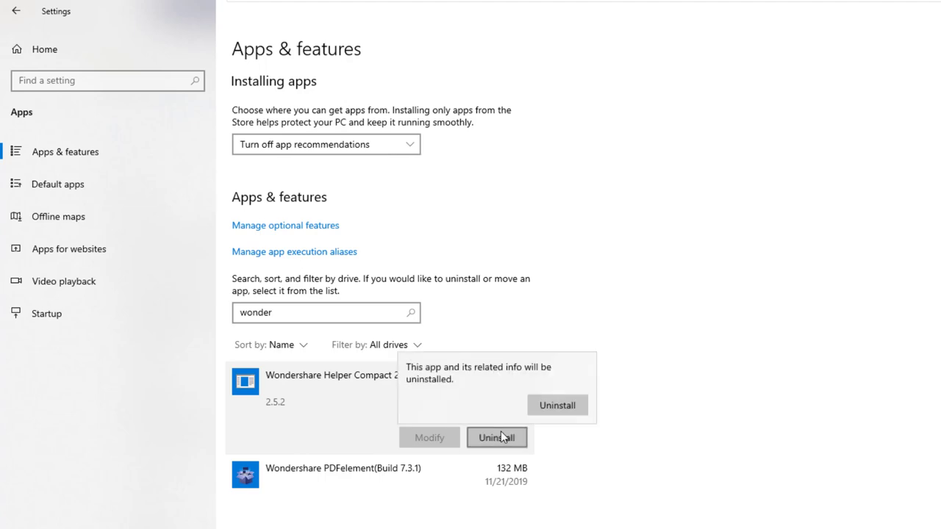
left_click(571, 409)
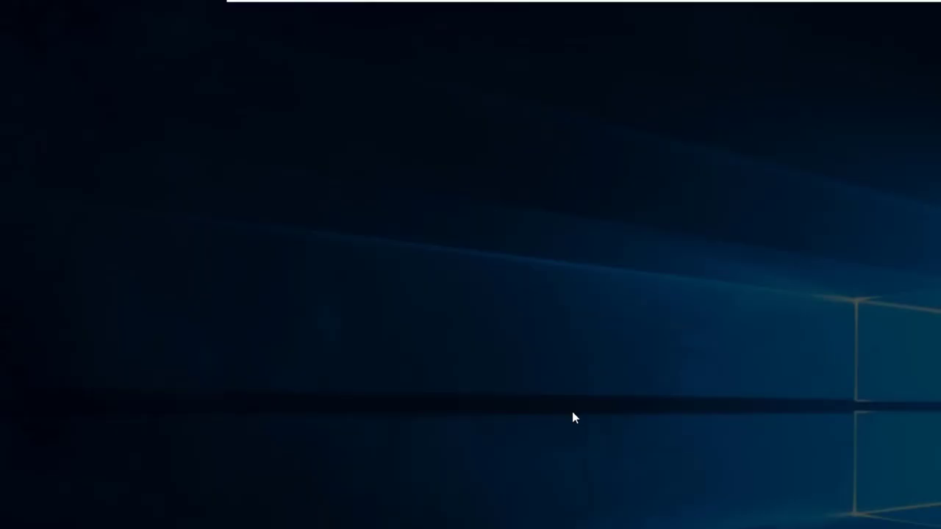
left_click(578, 453)
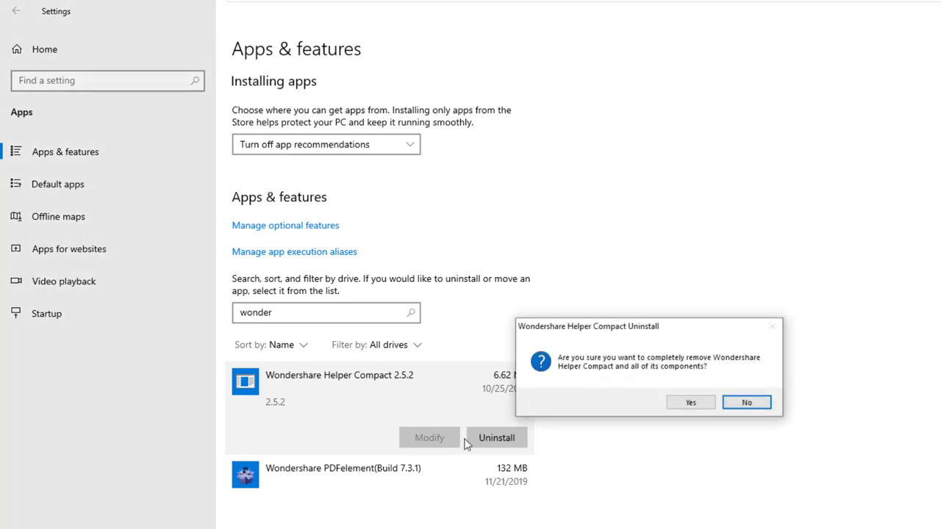
left_click(693, 401)
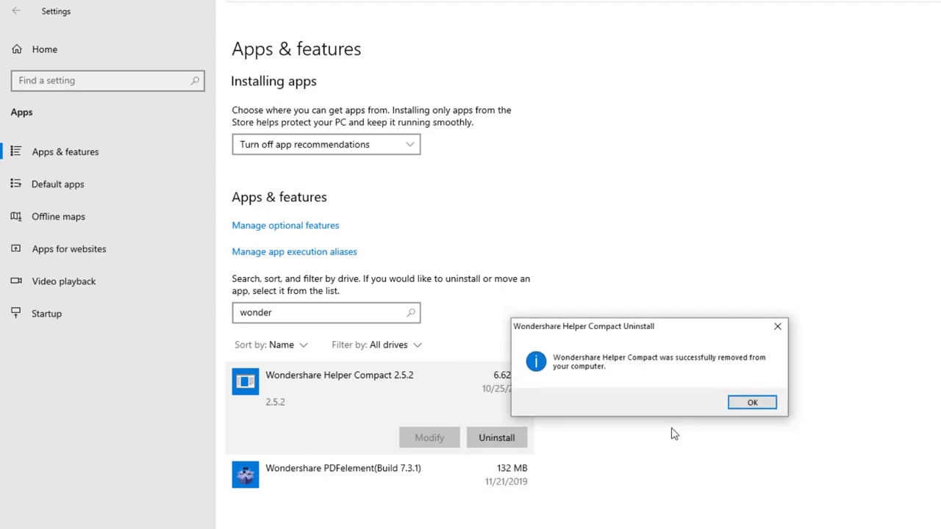
left_click(751, 402)
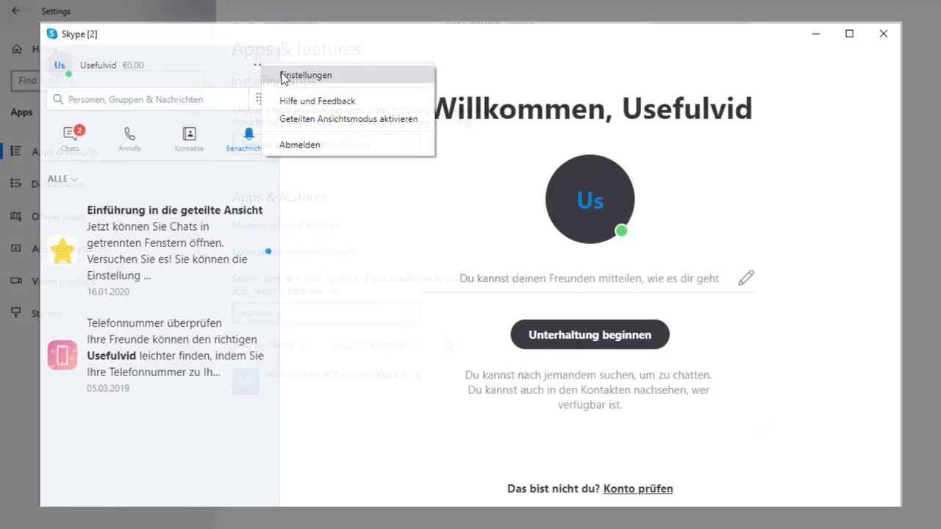
- Switch to Skype and toggle the automatic start option "Skype automatisch starten" in its general settings
left_click(284, 78)
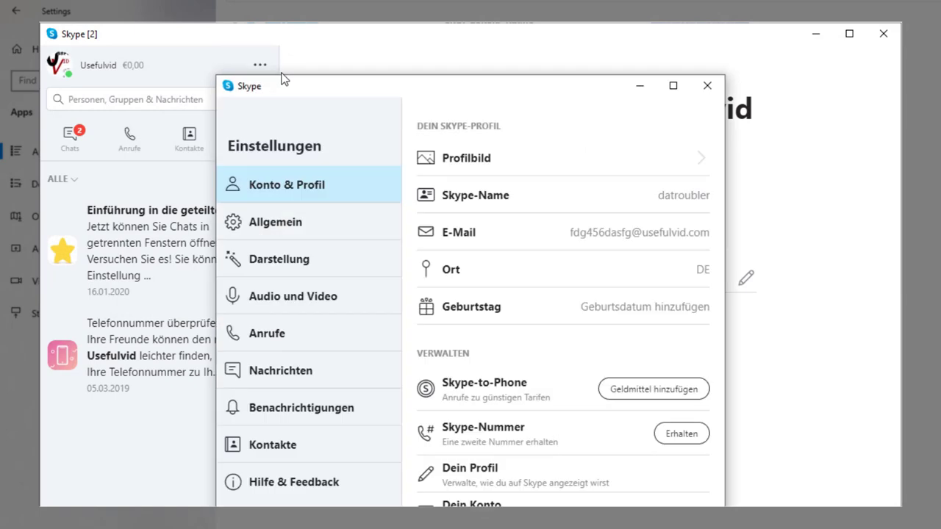
left_click(279, 228)
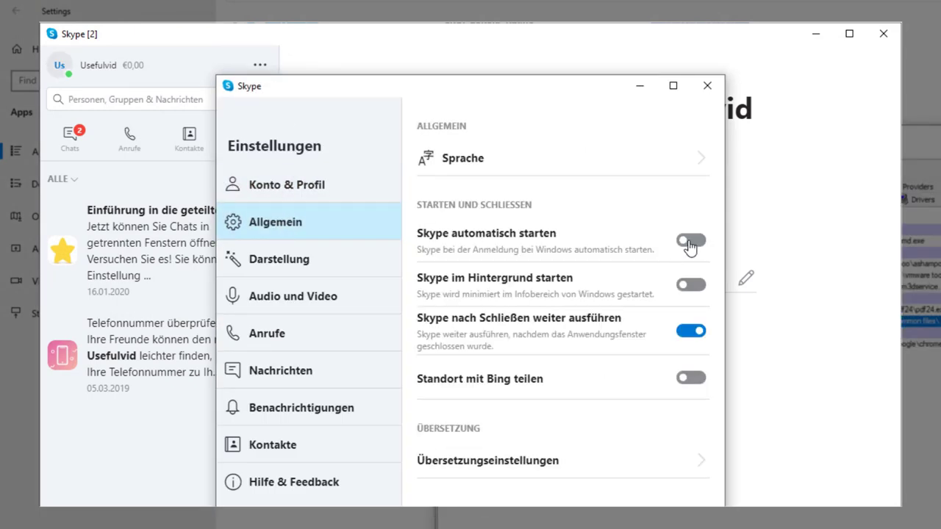
left_click(694, 241)
left_click(694, 243)
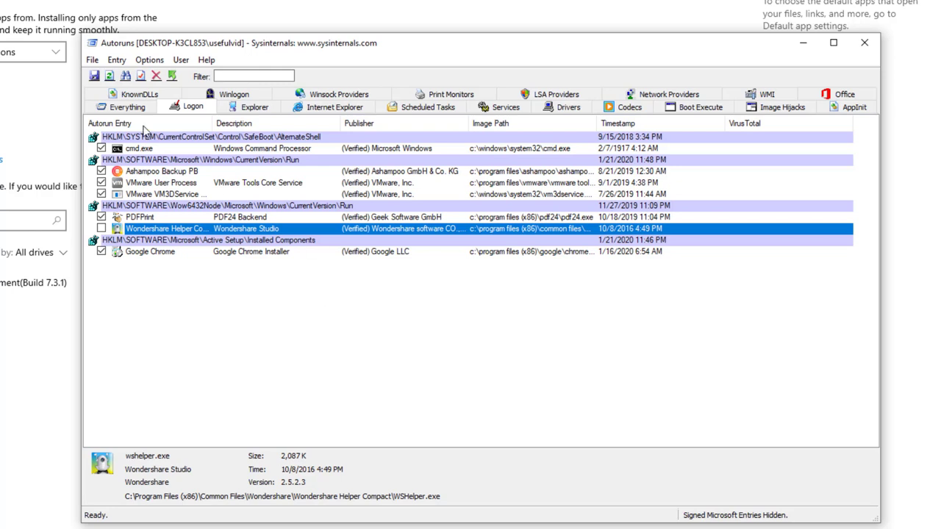
- In Autoruns, examine the Google Chrome logon entry's details and the lists of scheduled tasks, drivers and services
left_click(156, 253)
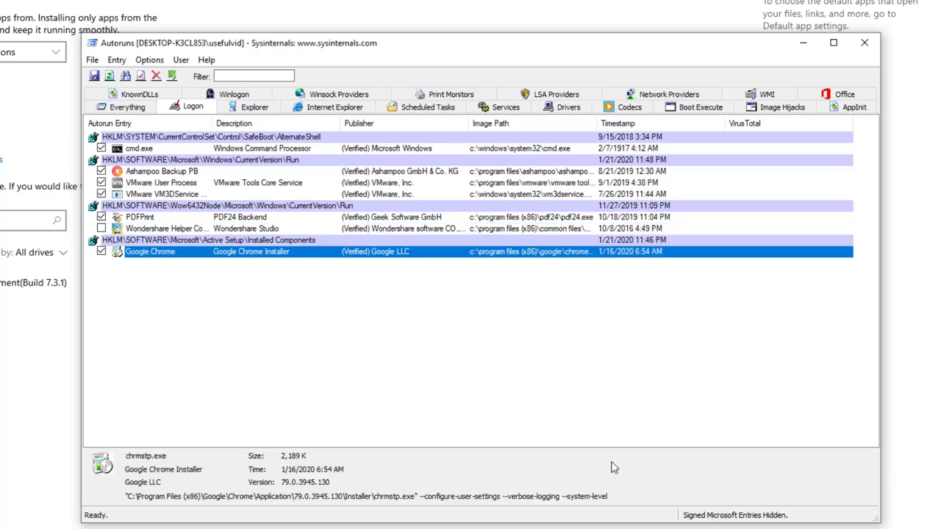
left_click(448, 112)
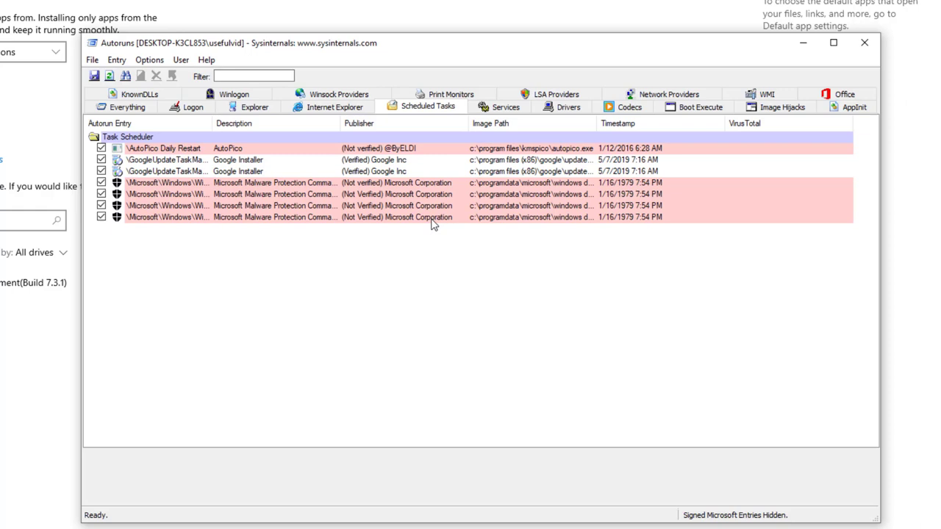
left_click(568, 107)
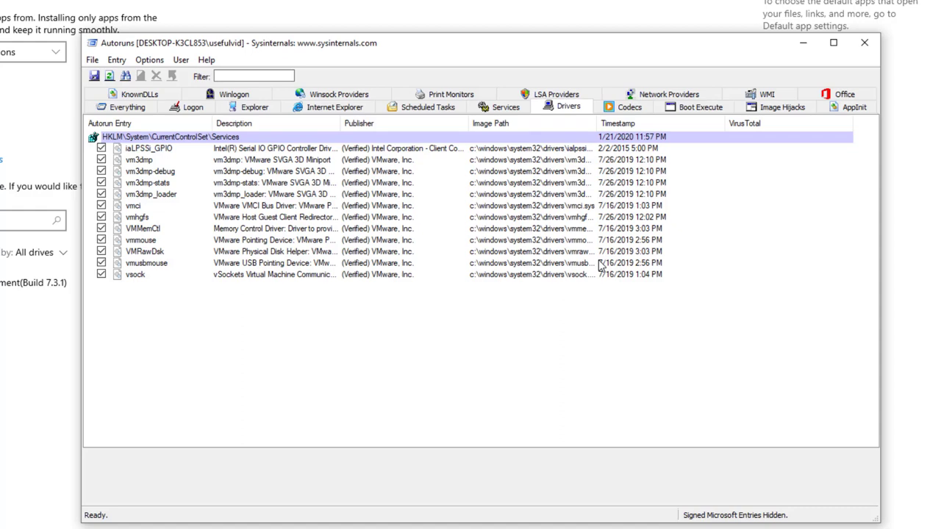
left_click(503, 108)
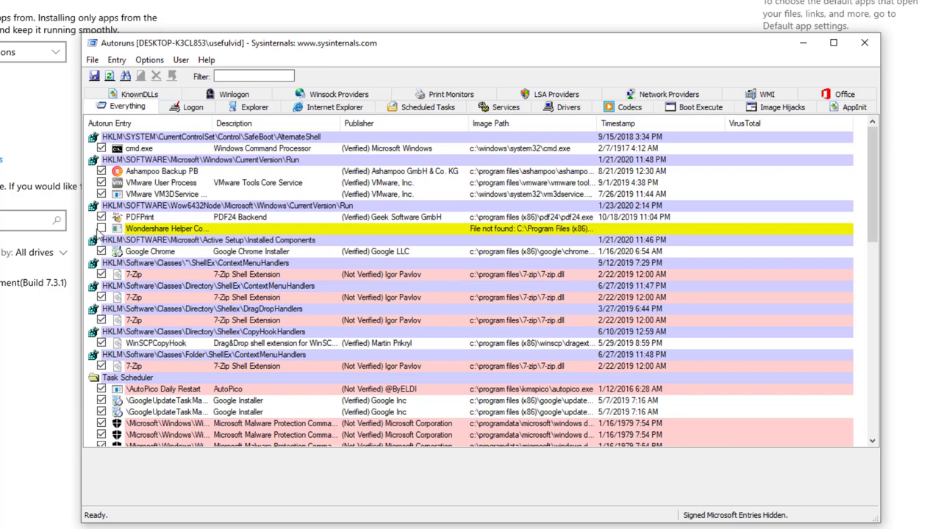
- Have VirusTotal check the PDFPrint startup entry, agreeing to the VirusTotal terms of service
right_click(170, 232)
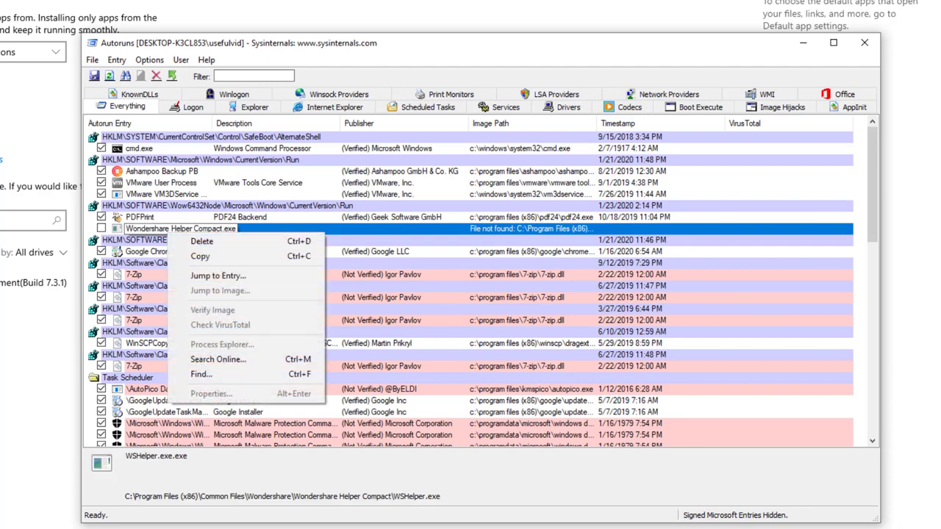
key("Escape")
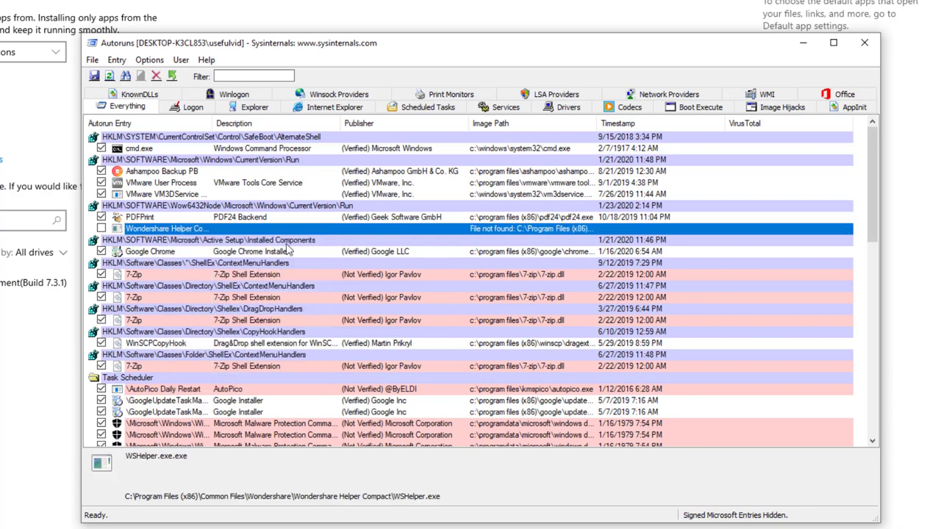
right_click(135, 219)
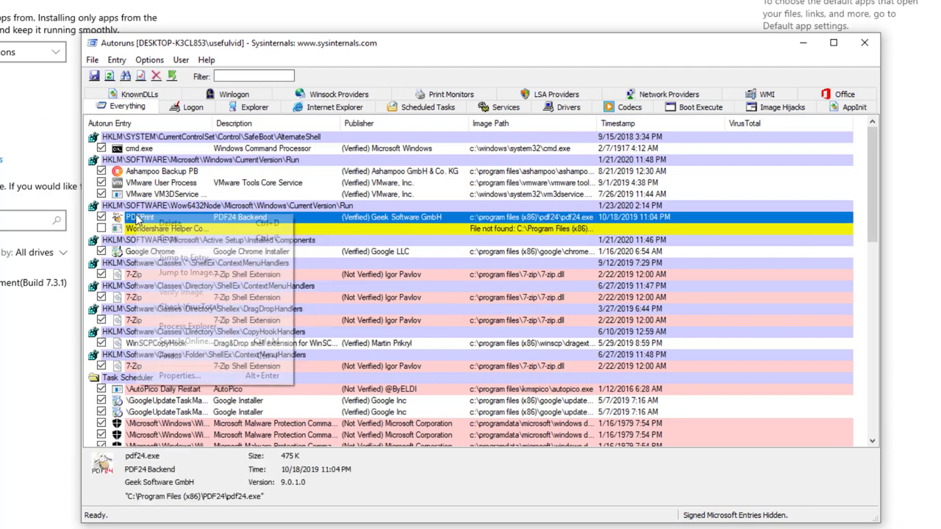
left_click(245, 312)
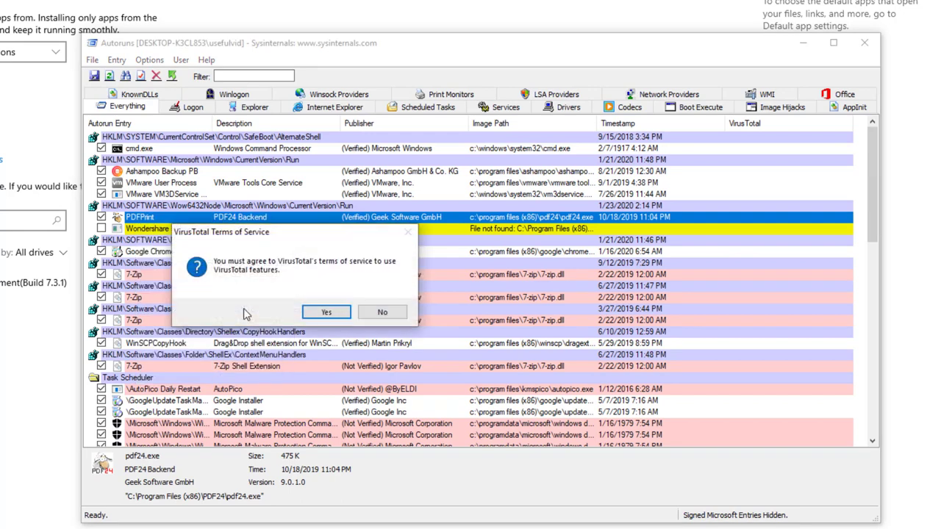
left_click(327, 313)
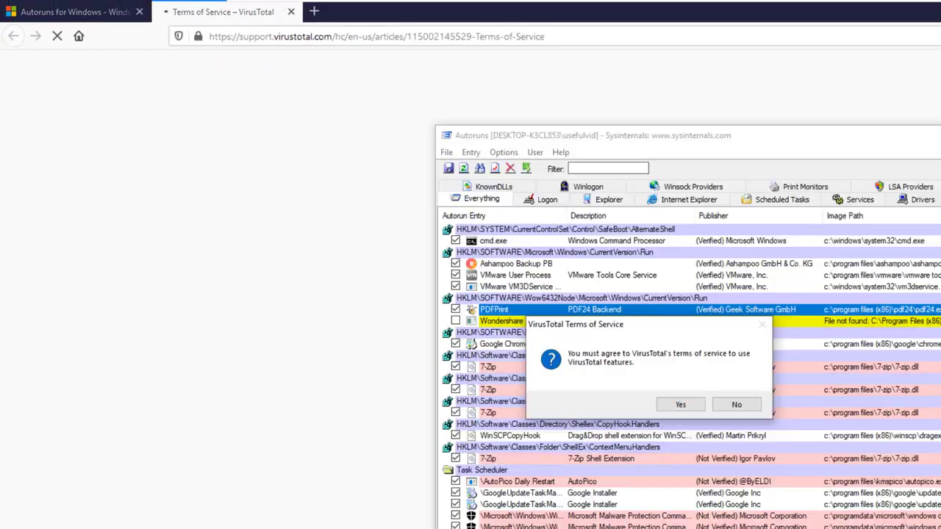
left_click(679, 404)
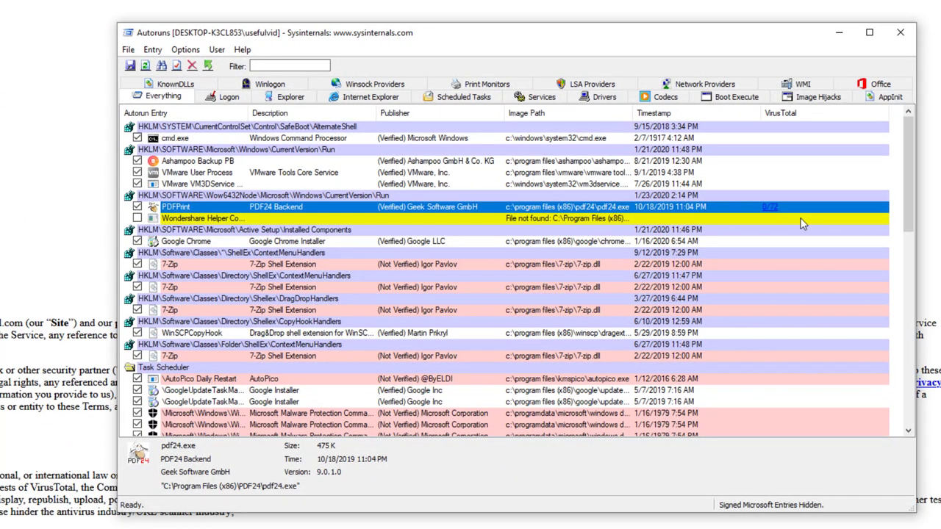
- Open the VirusTotal report for the PDFPrint entry and request a reanalysis of pdf24.exe
left_click(801, 219)
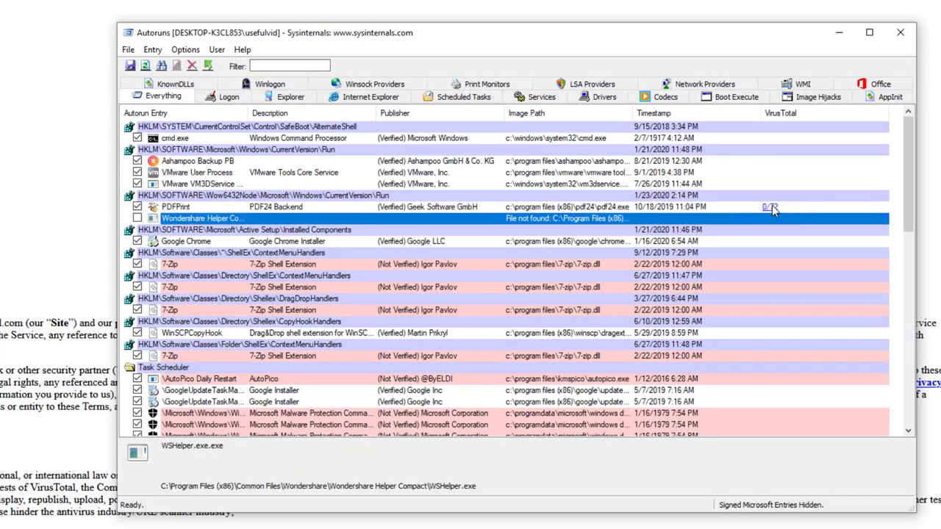
left_click(771, 207)
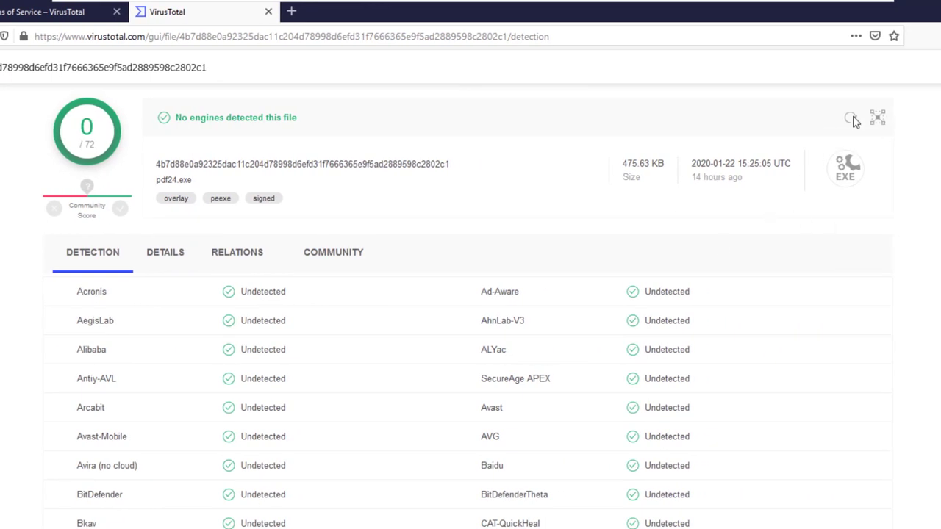
left_click(851, 119)
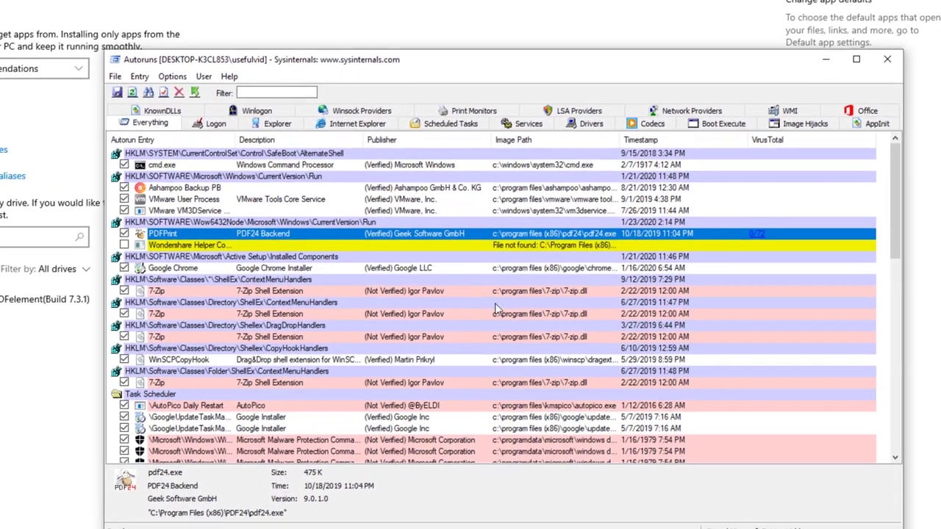
- Select the 7-Zip folder shell extension in Autoruns, and examine the shell entries offered for backupClient-abpb.exe in File Explorer's Ashampoo Backup Pro 14 bin folder
left_click(315, 383)
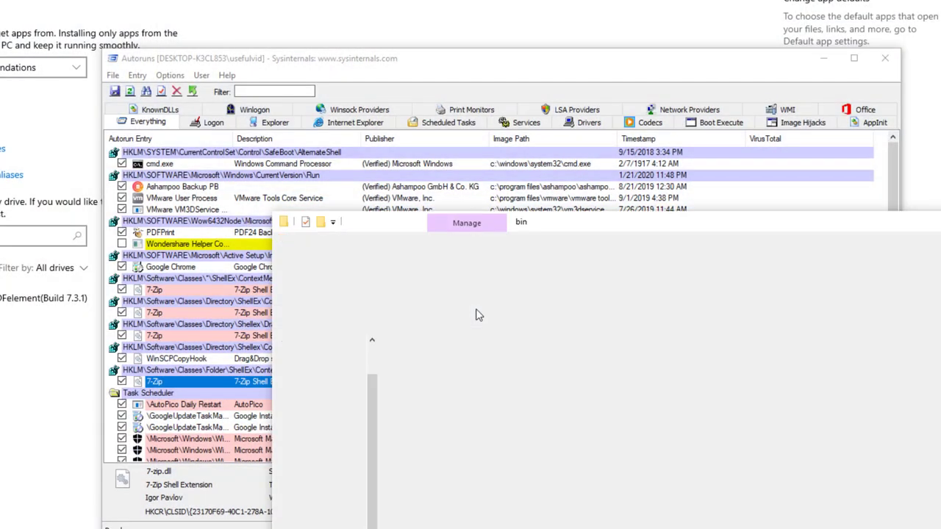
right_click(433, 418)
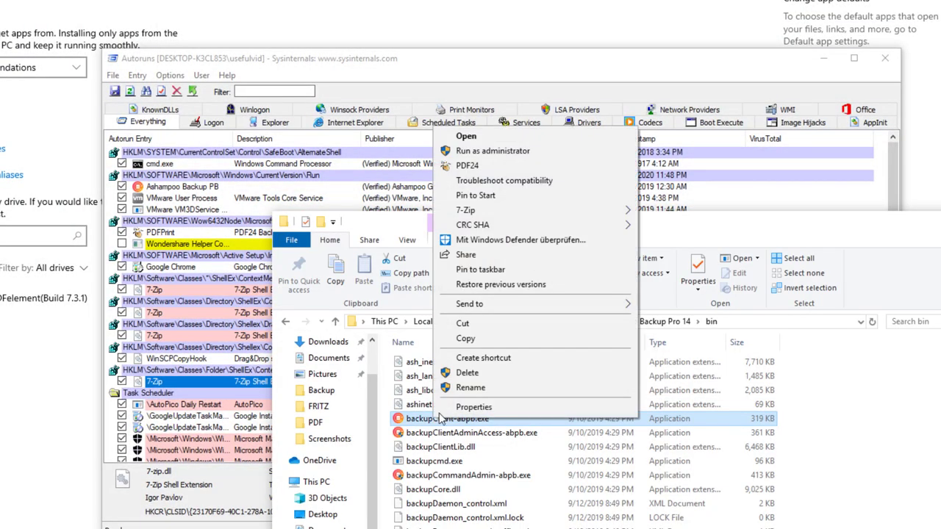
mouse_move(463, 210)
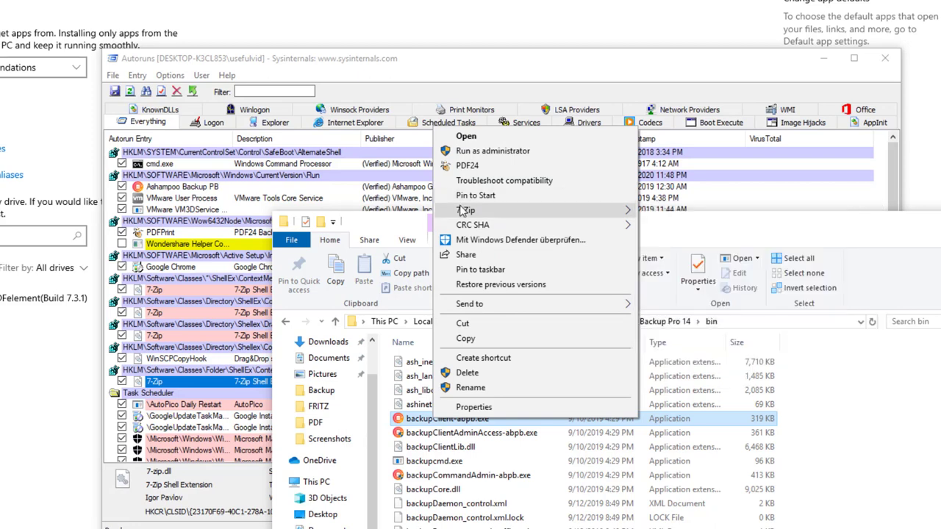
left_click(206, 379)
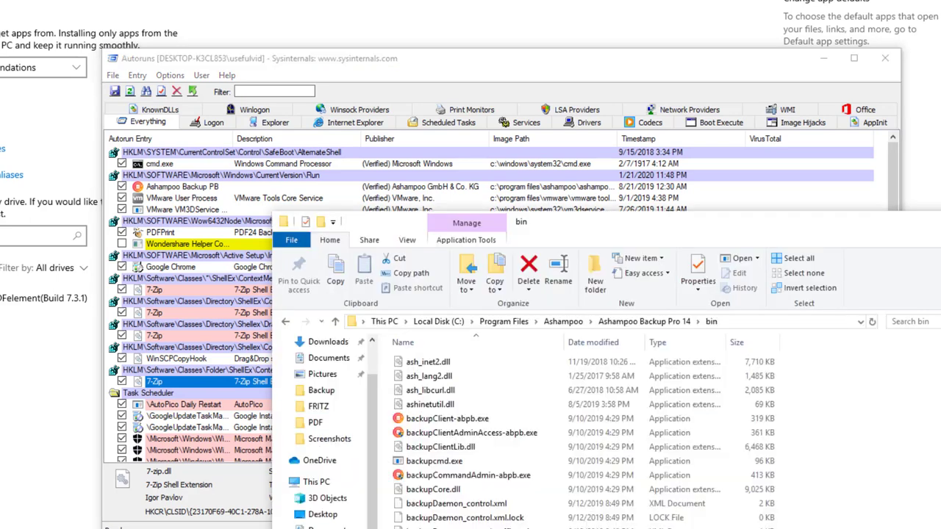
right_click(482, 260)
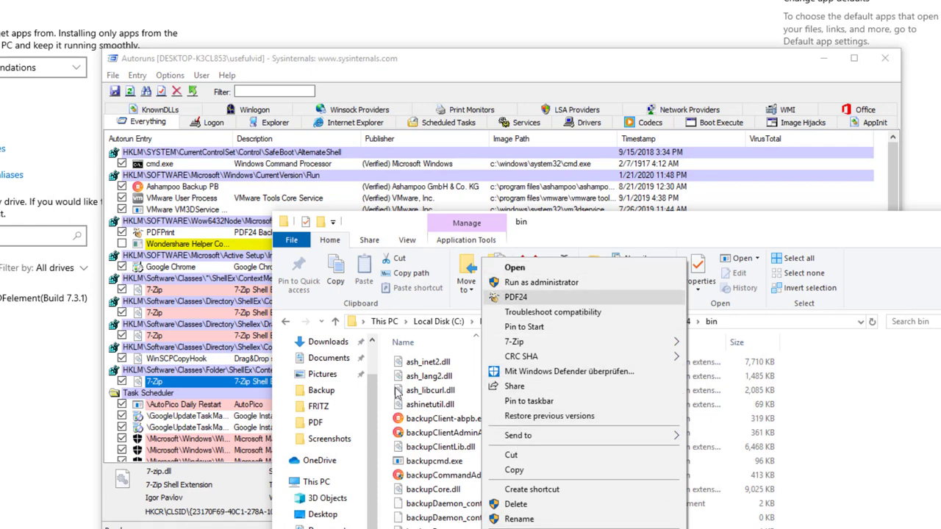
left_click(382, 86)
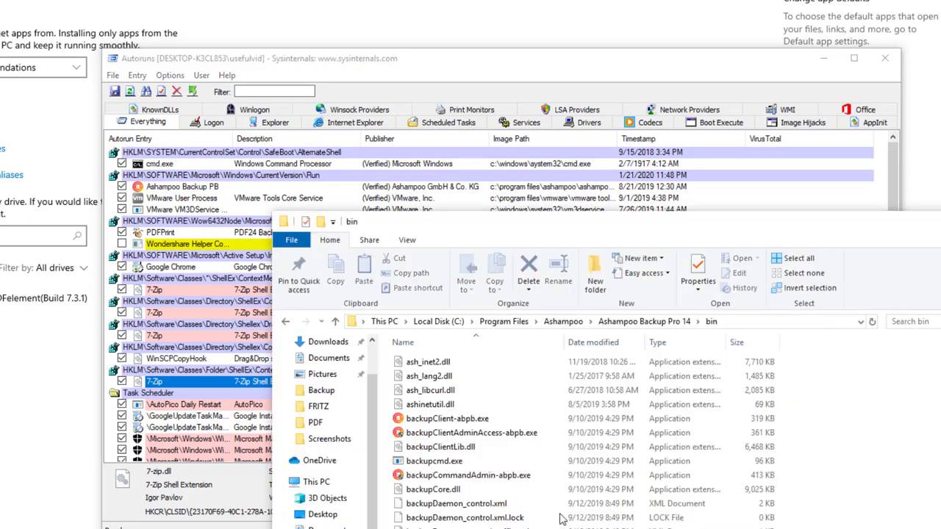
right_click(456, 416)
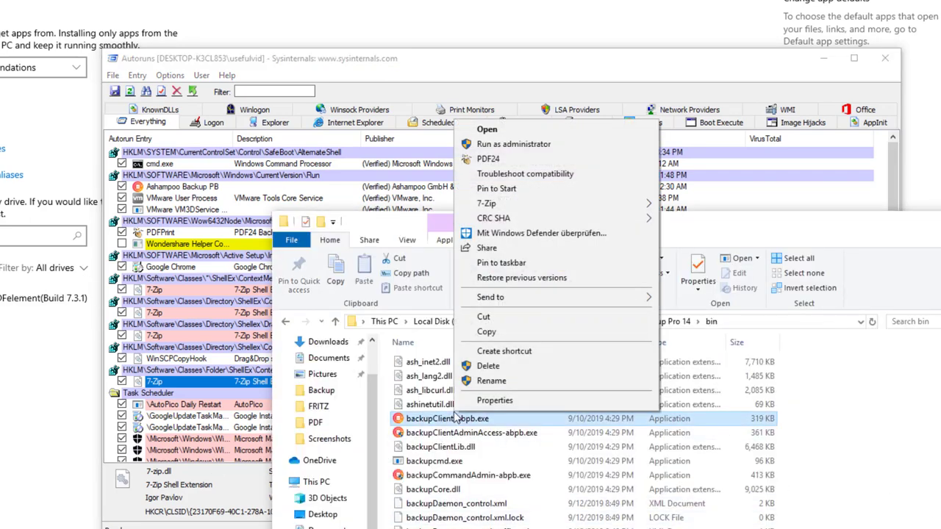